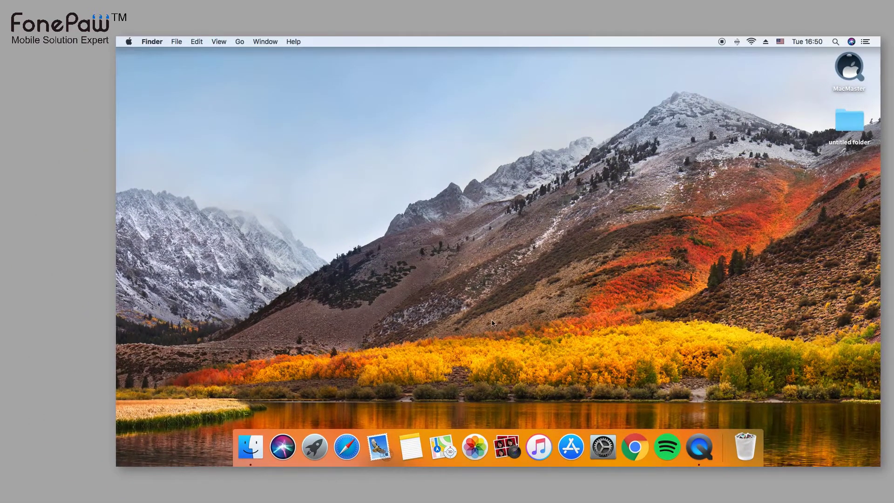
Bring iTunes forward, move its window to the upper left, and show the iTunes menu
click(550, 451)
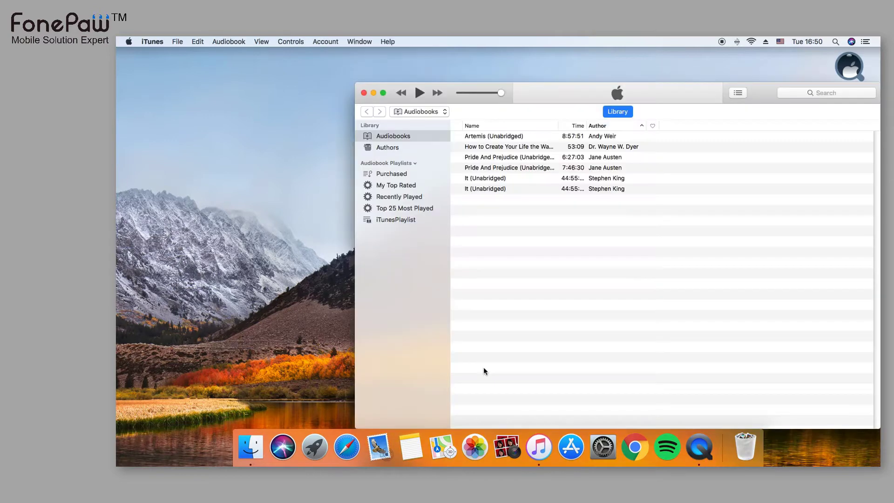
drag(531, 88, 402, 71)
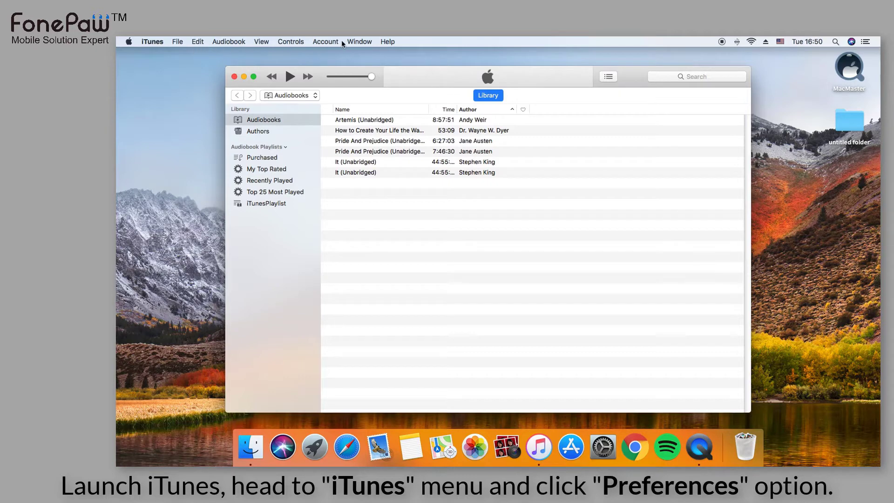
click(152, 41)
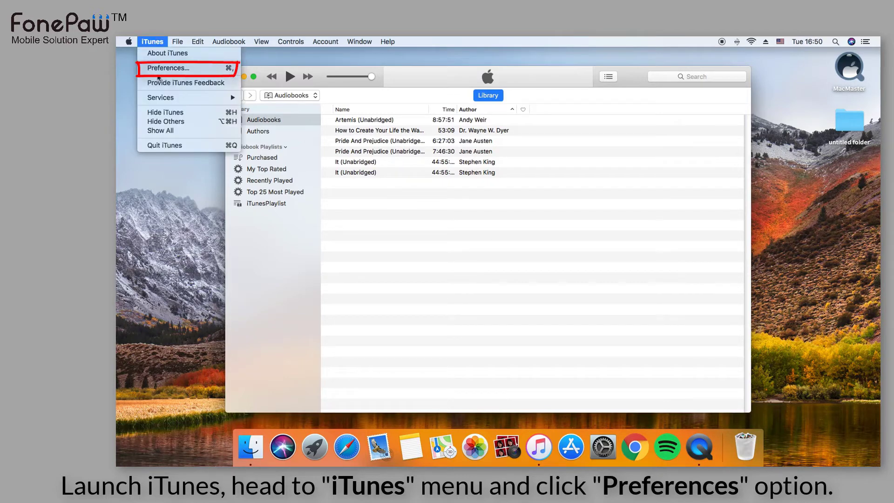
Delete the iPhone 5s backup under Devices preferences, then close Preferences and iTunes
click(158, 69)
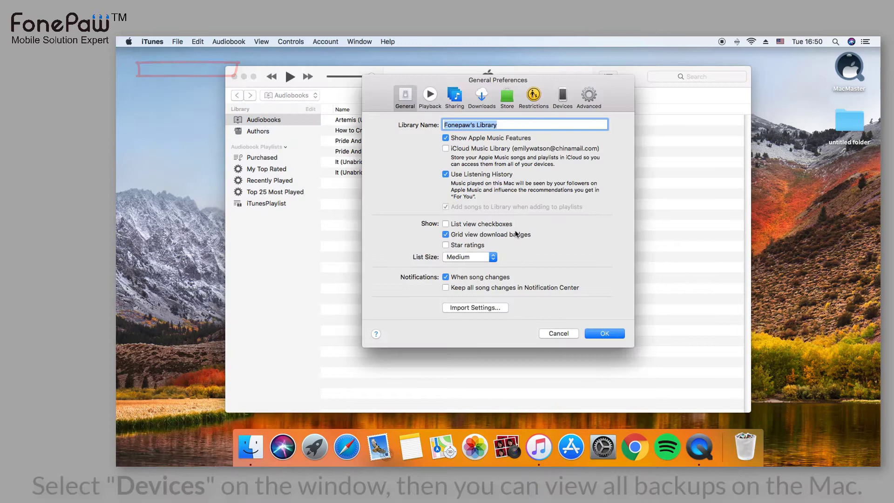
click(564, 105)
click(384, 148)
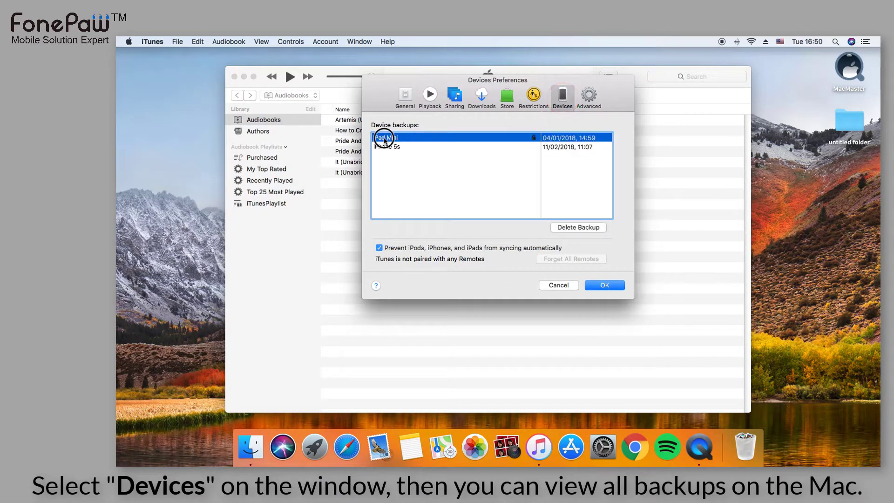
click(589, 229)
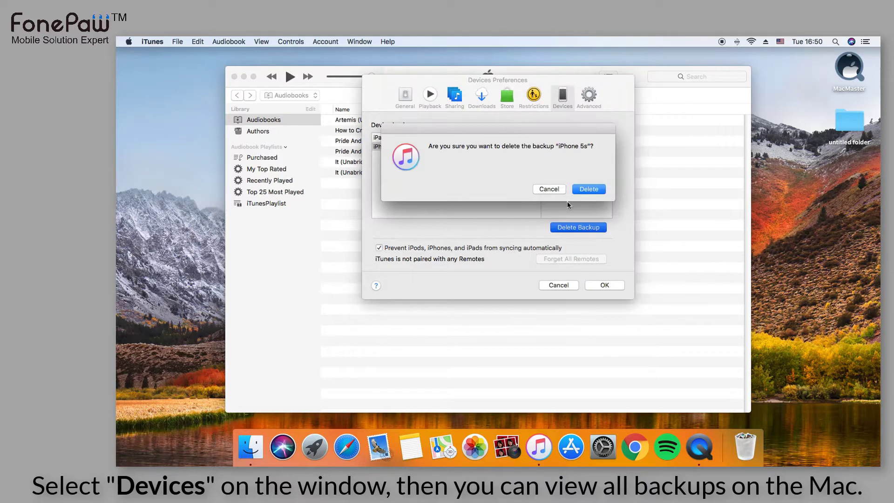
click(587, 189)
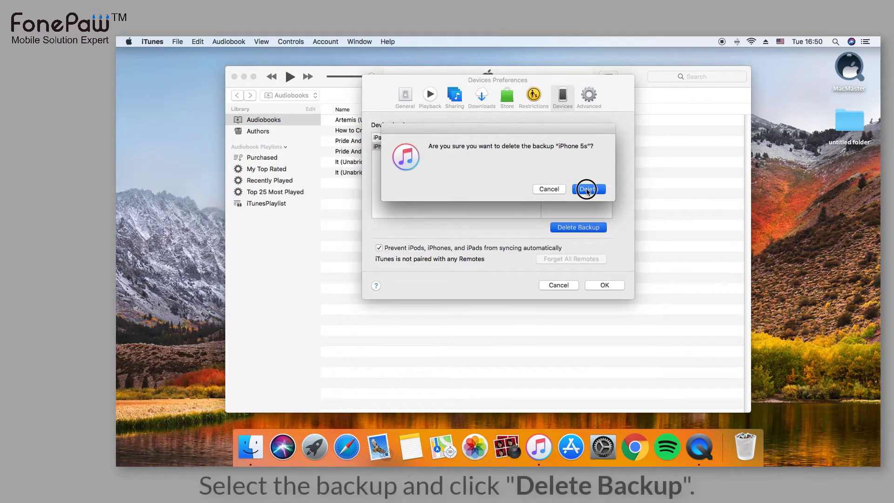
click(555, 191)
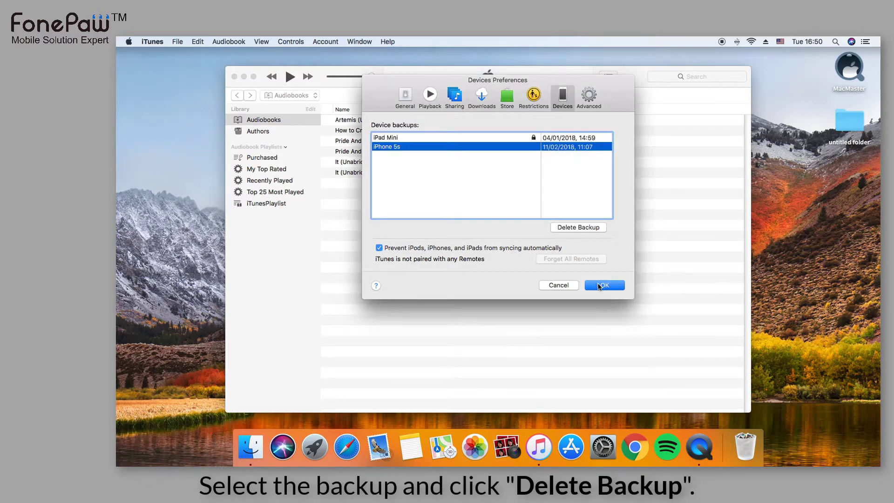
click(561, 287)
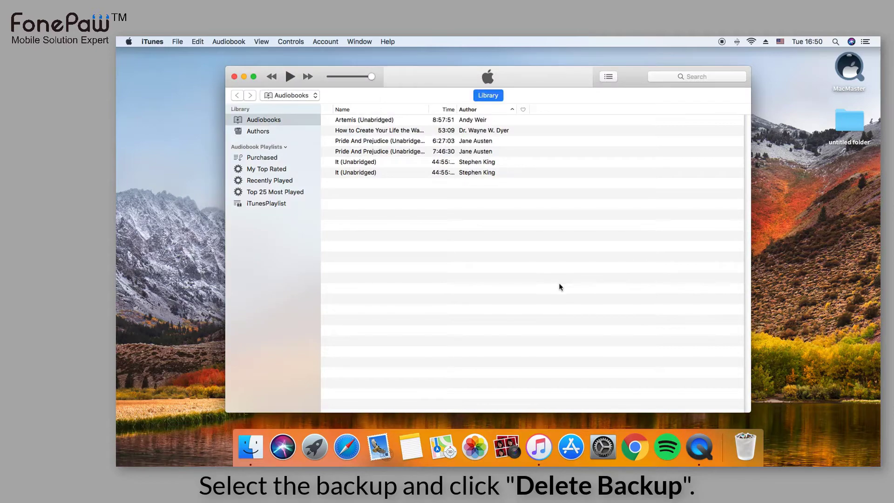
click(235, 76)
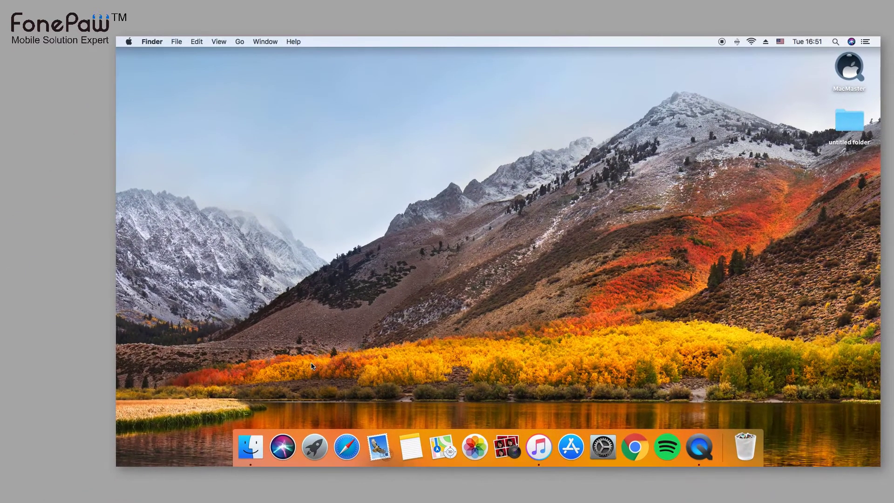
In a new Finder window, open the hidden user Library folder via Go with Option held
click(260, 448)
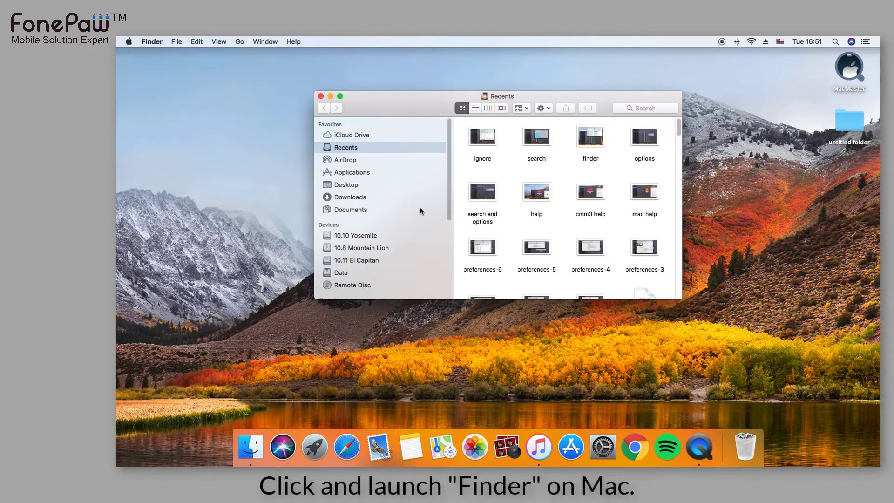
click(240, 42)
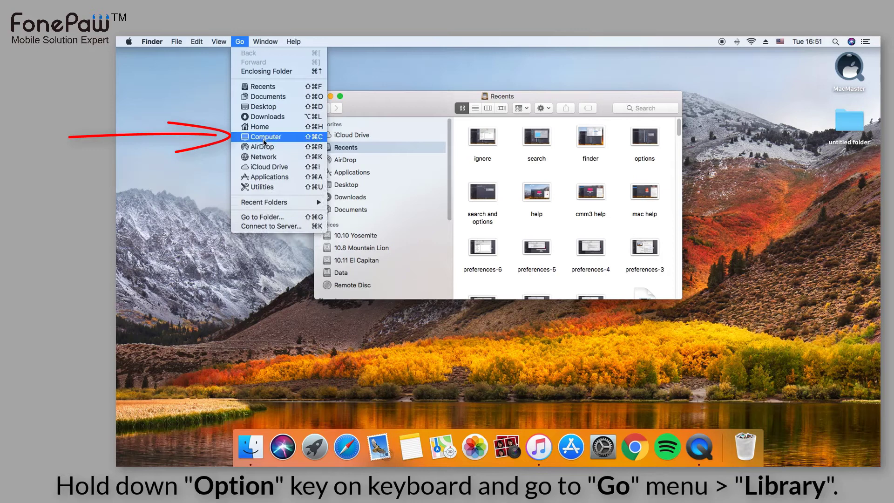
key(alt)
key(alt)
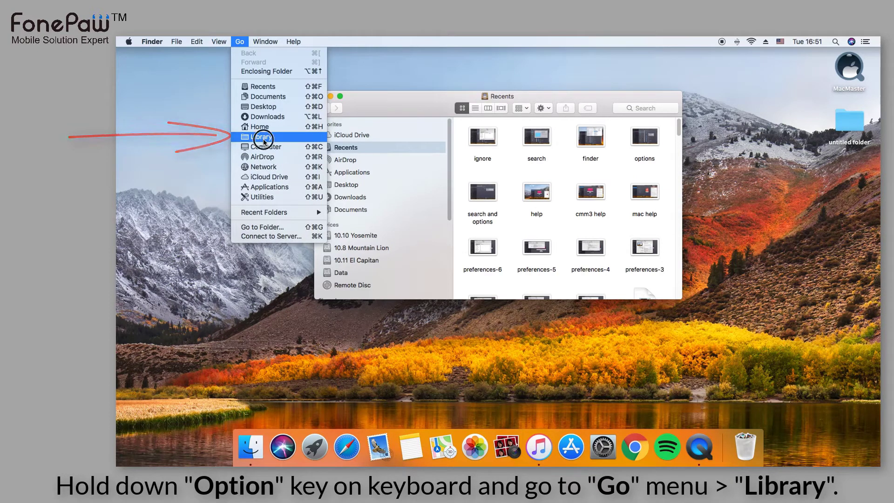
click(264, 140)
drag(481, 297, 523, 299)
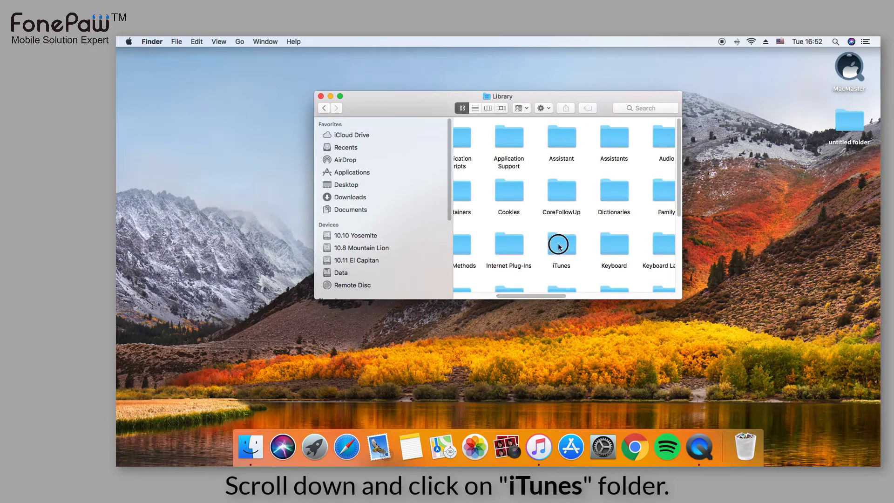
Open the iTunes folder and peek into iPhone Carrier Support before going back
click(559, 246)
double_click(554, 245)
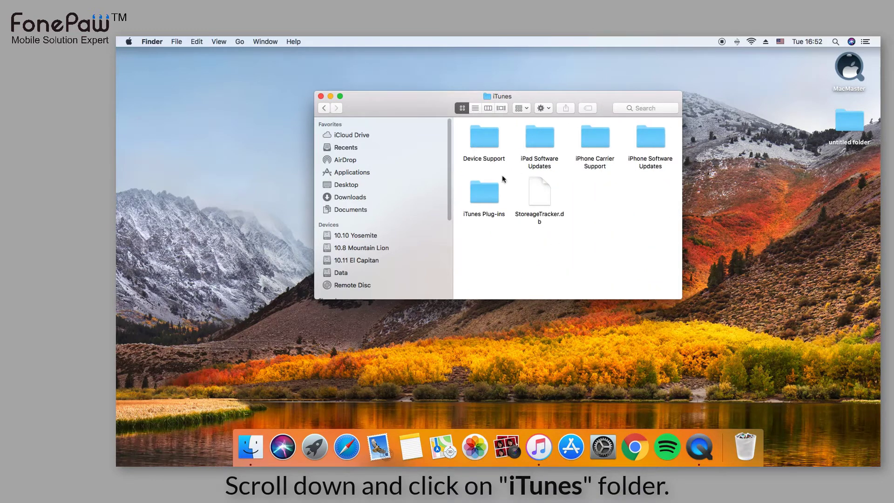
click(492, 187)
click(611, 207)
double_click(594, 155)
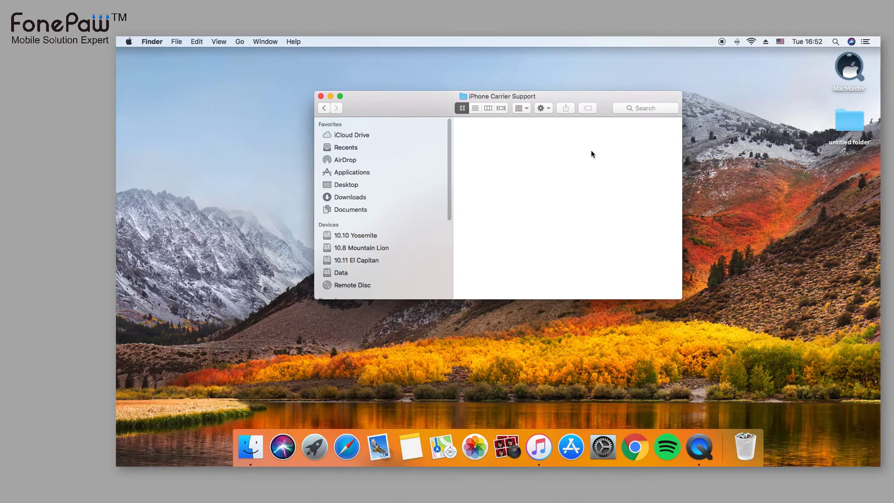
click(323, 108)
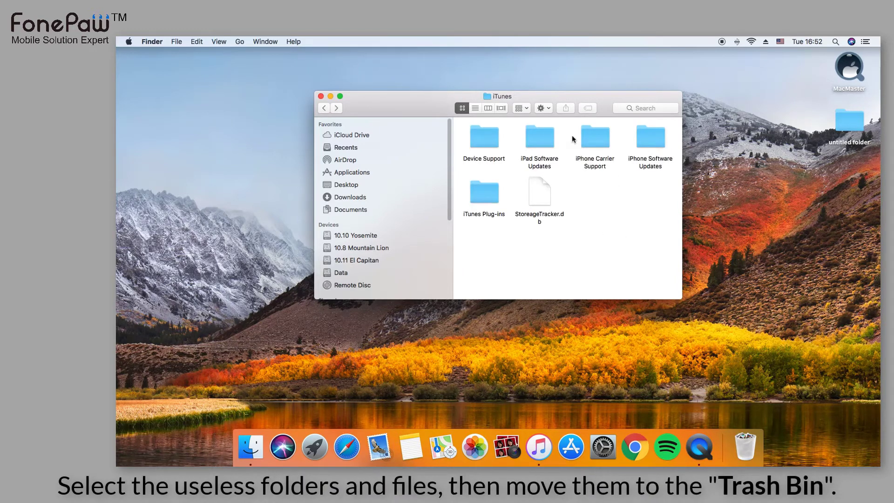
Check iPhone Software Updates, which holds Restore.ipsw, then return to the iTunes folder
click(549, 150)
key(Tab)
key(Tab)
key(Tab)
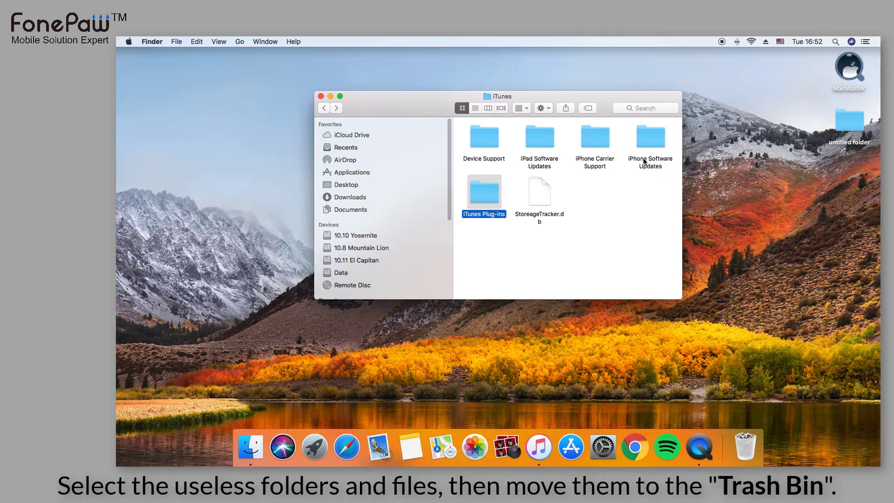
double_click(655, 147)
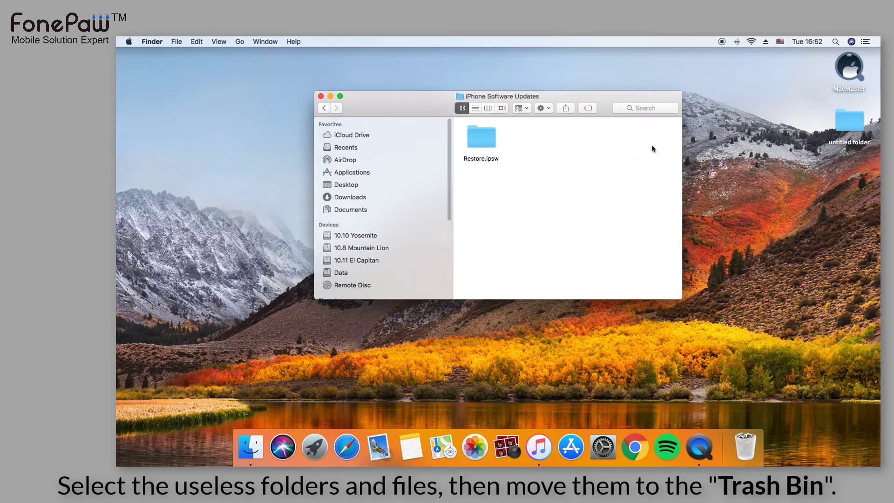
click(476, 137)
click(325, 109)
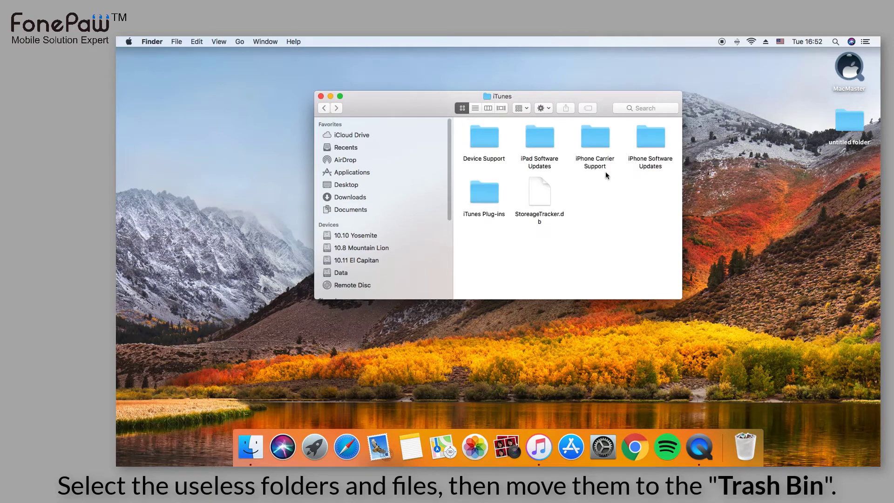
Trash the iPad/iPhone Software Updates, iPhone Carrier Support and iTunes Plug-ins folders, then close Finder
mouse_move(671, 181)
mouse_down()
mouse_move(541, 137)
mouse_move(531, 144)
mouse_up()
super+click(535, 186)
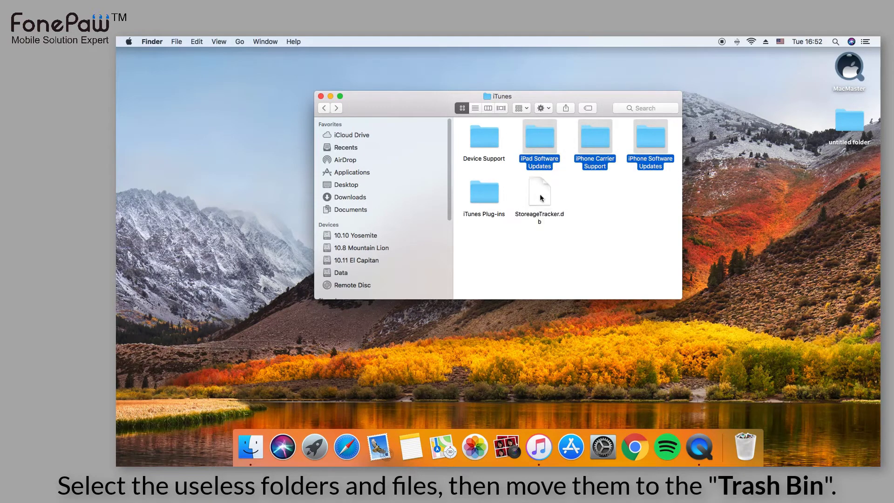
super+click(495, 201)
drag(479, 196, 745, 446)
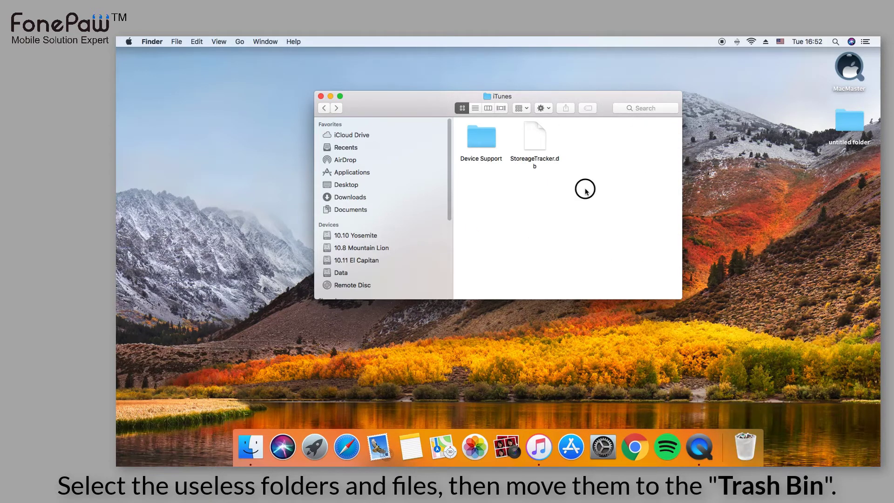
click(320, 97)
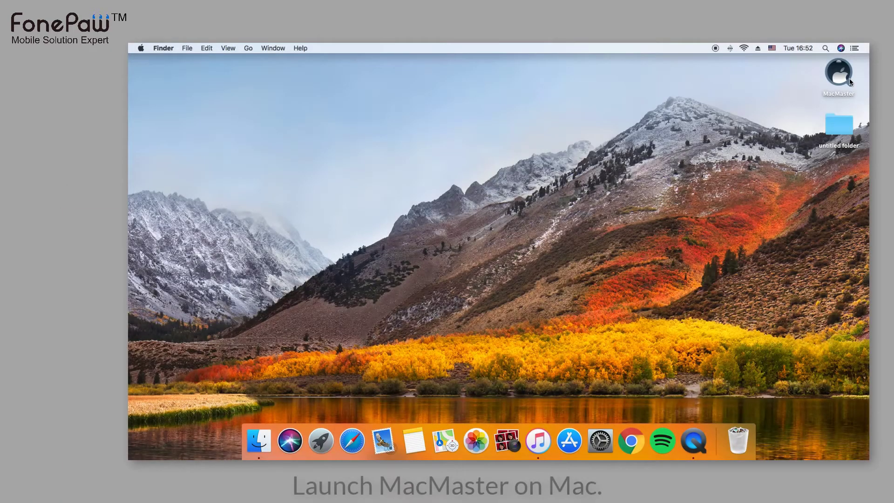
Launch FonePaw MacMaster from the desktop and run a Clutter scan
double_click(842, 73)
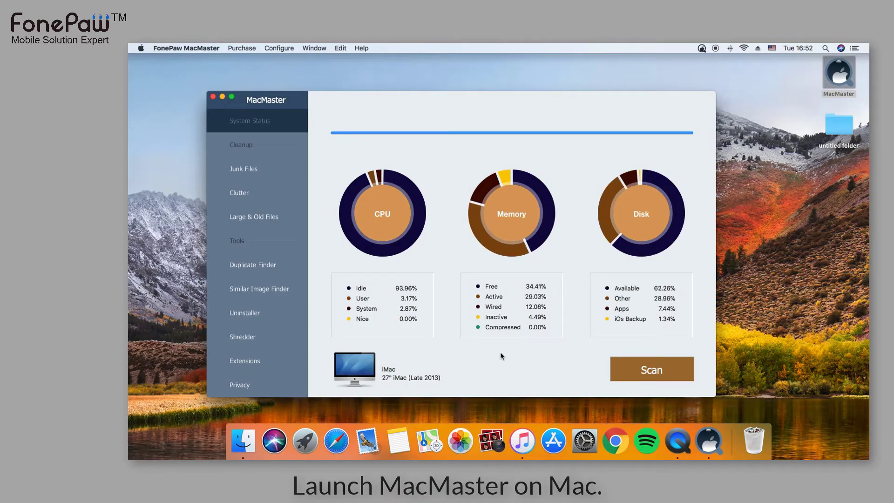
click(240, 198)
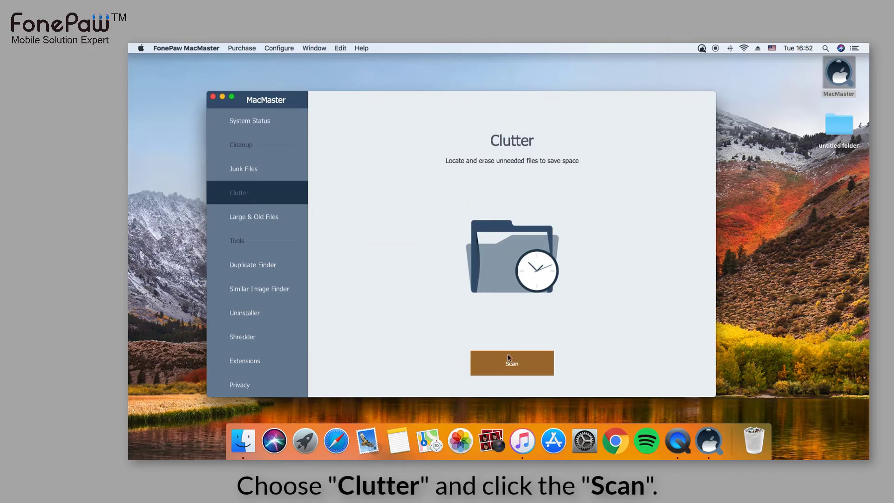
click(510, 359)
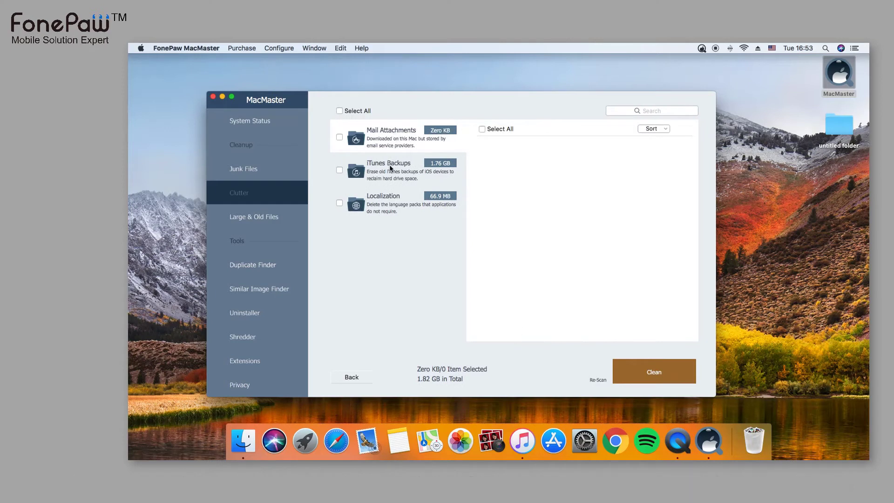
Open the iTunes Backups results, tick the iPad mini backup, and clean the selection
click(415, 172)
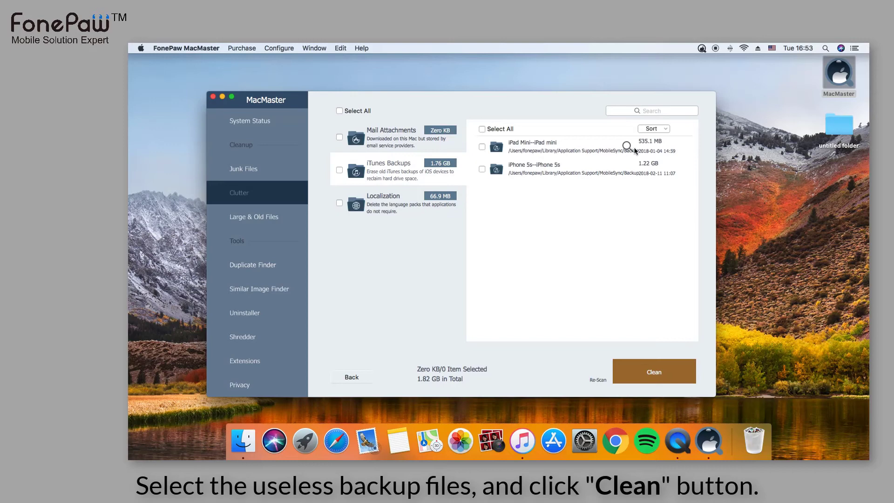
click(482, 148)
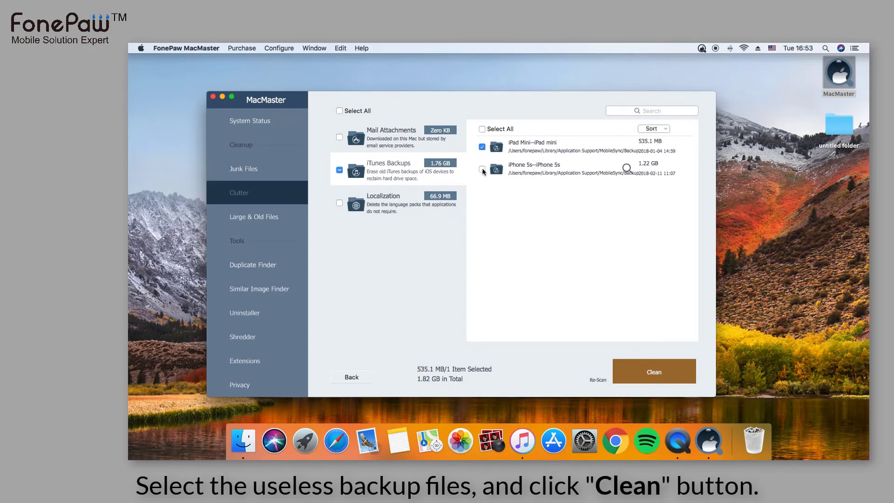
click(651, 371)
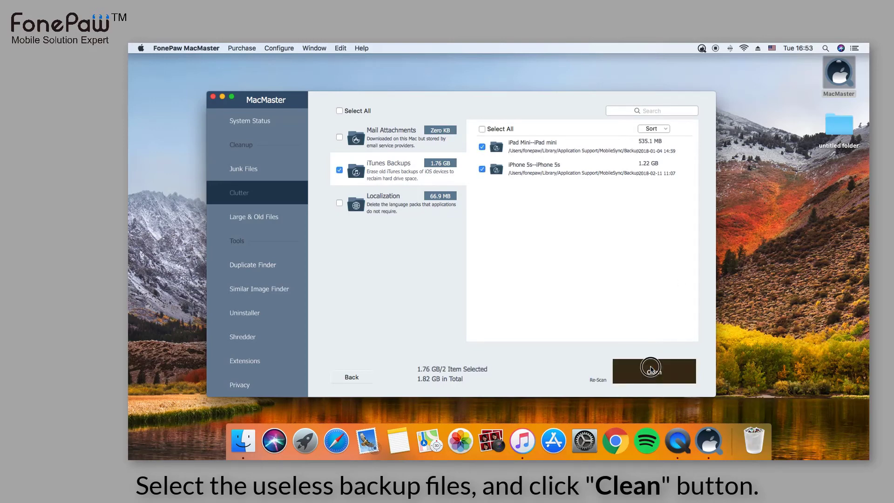